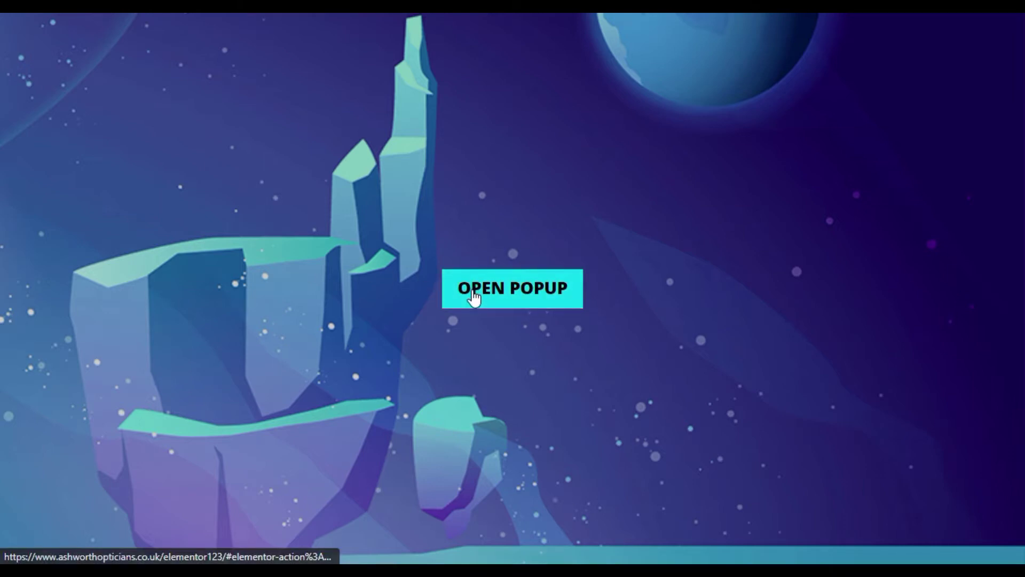
# - Preview the existing Get in Touch popup, then create a new Popup template named 'Blured Popup'
pyautogui.click(473, 293)
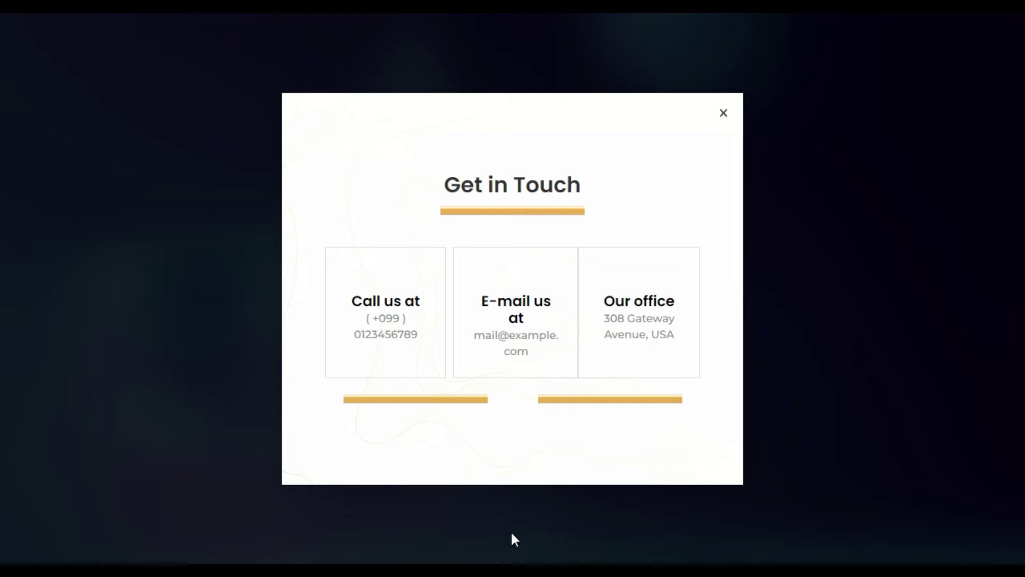
pyautogui.click(723, 113)
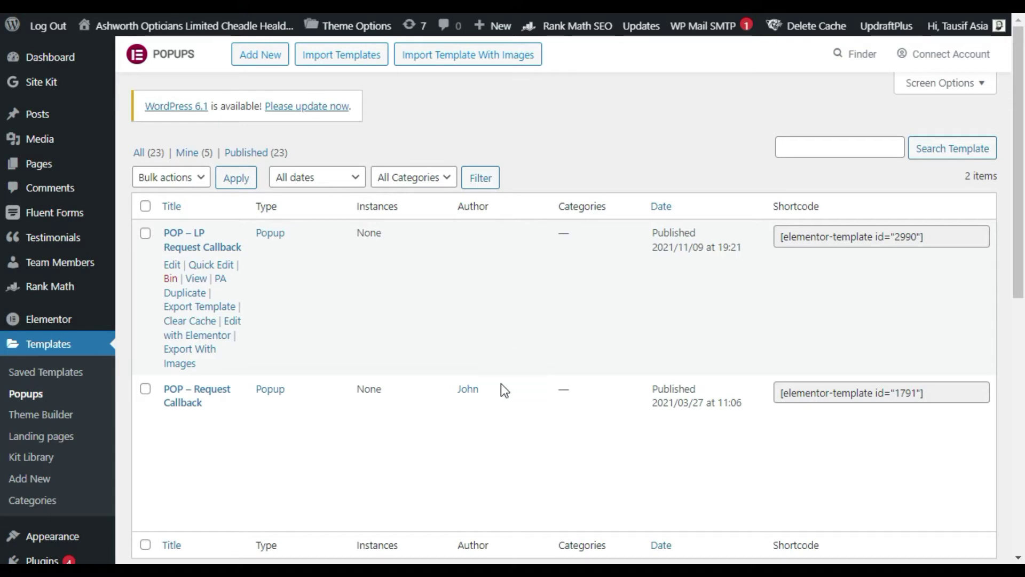
pyautogui.click(266, 59)
pyautogui.click(587, 285)
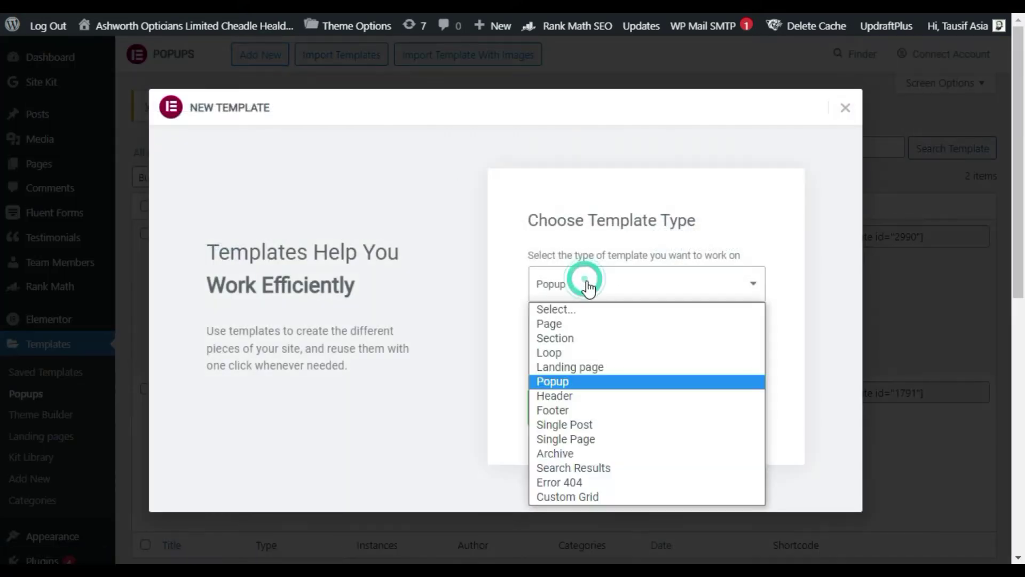
pyautogui.click(569, 382)
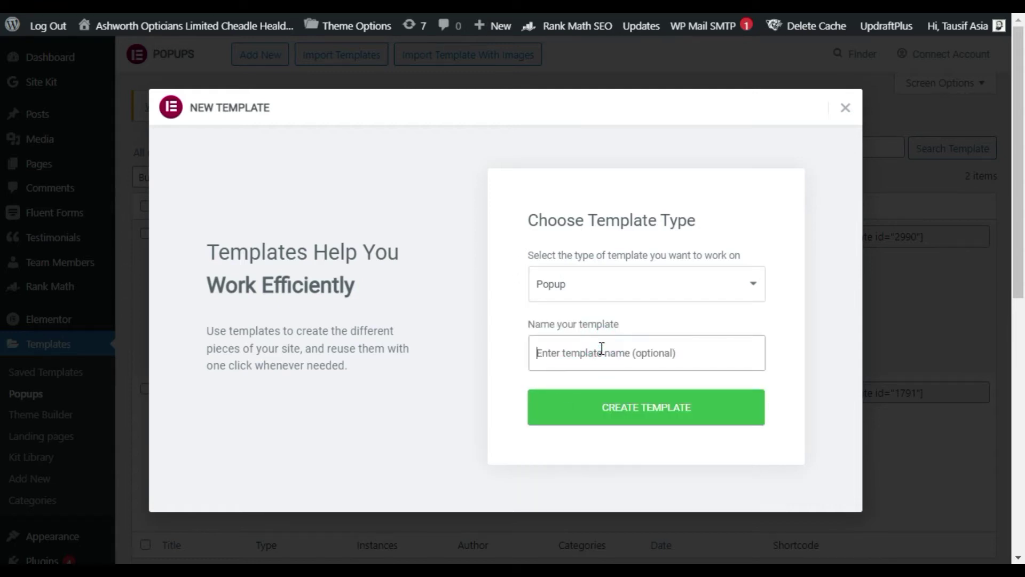
pyautogui.write('Blu')
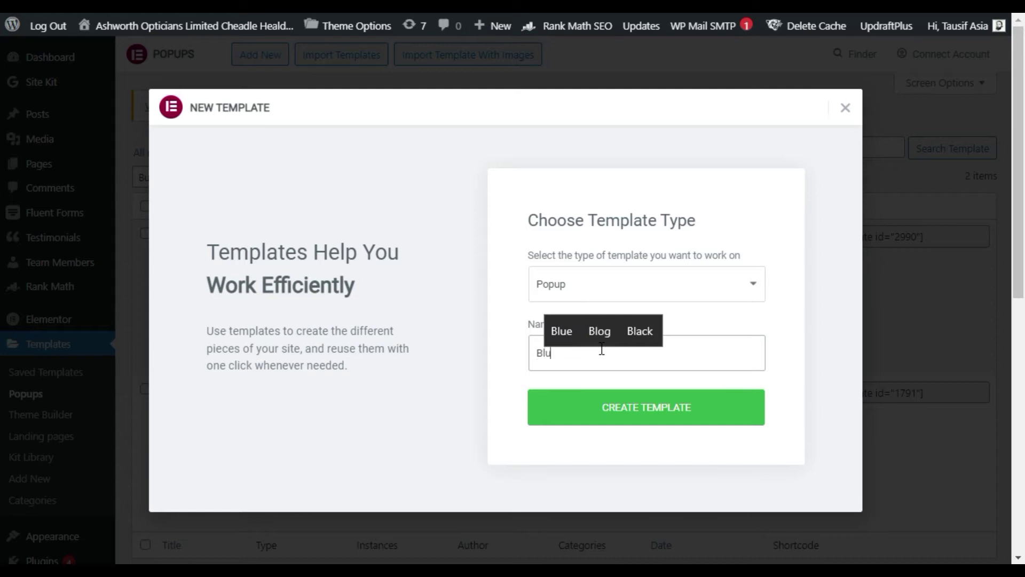
pyautogui.write('red P')
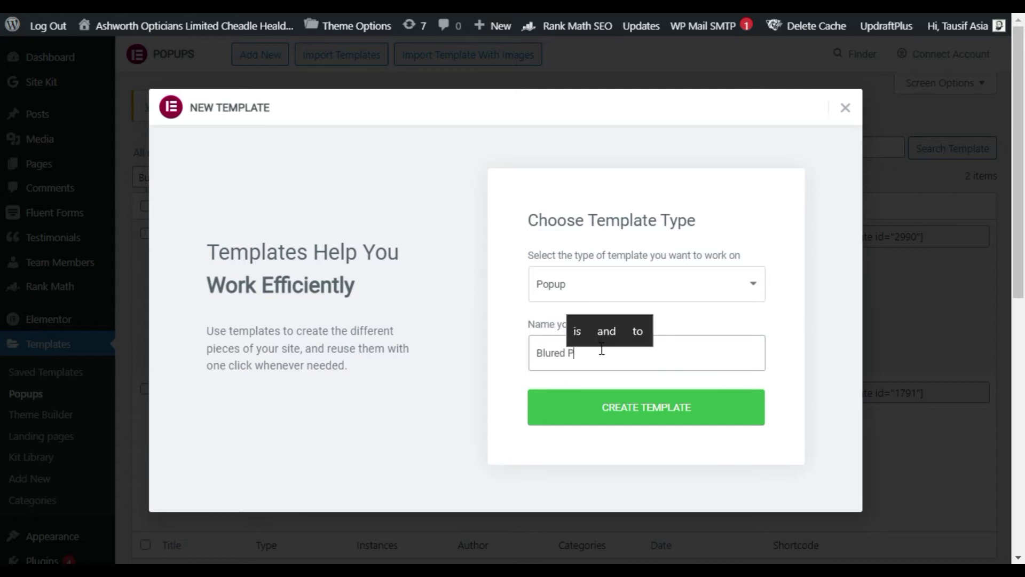
pyautogui.write('opup')
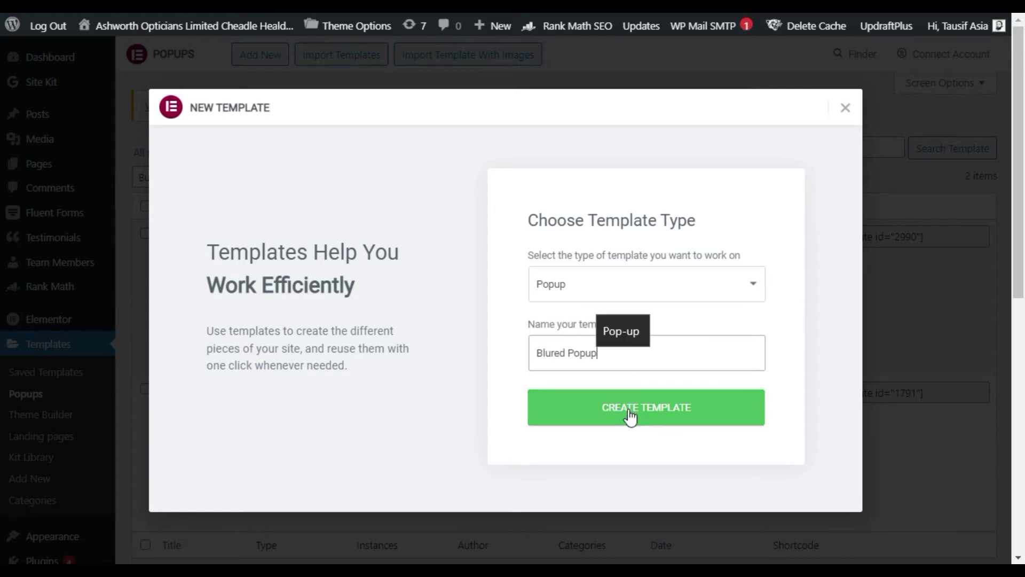
pyautogui.click(628, 412)
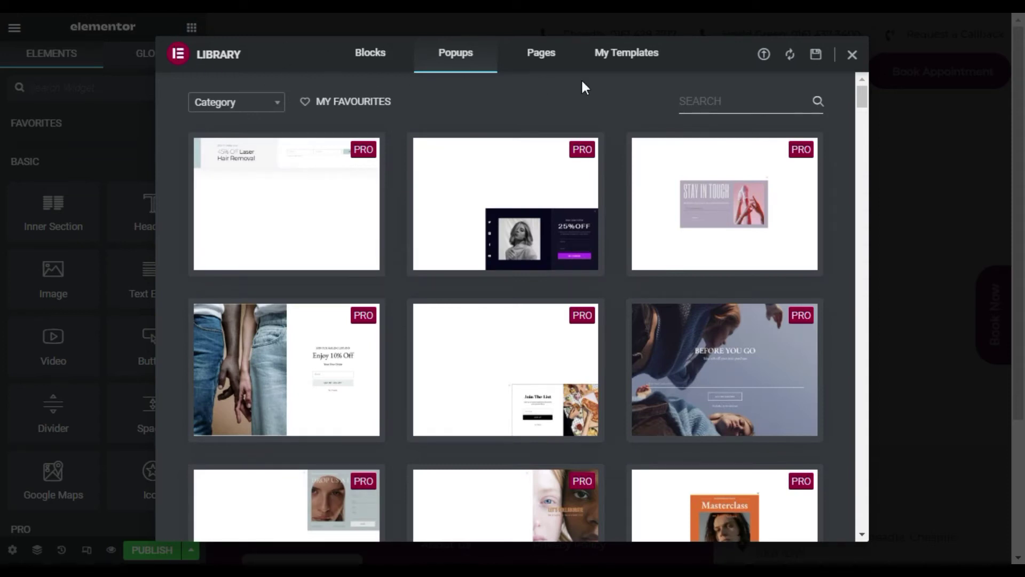
# - Insert the saved CCPu popup template from My Templates into the new popup
pyautogui.click(618, 56)
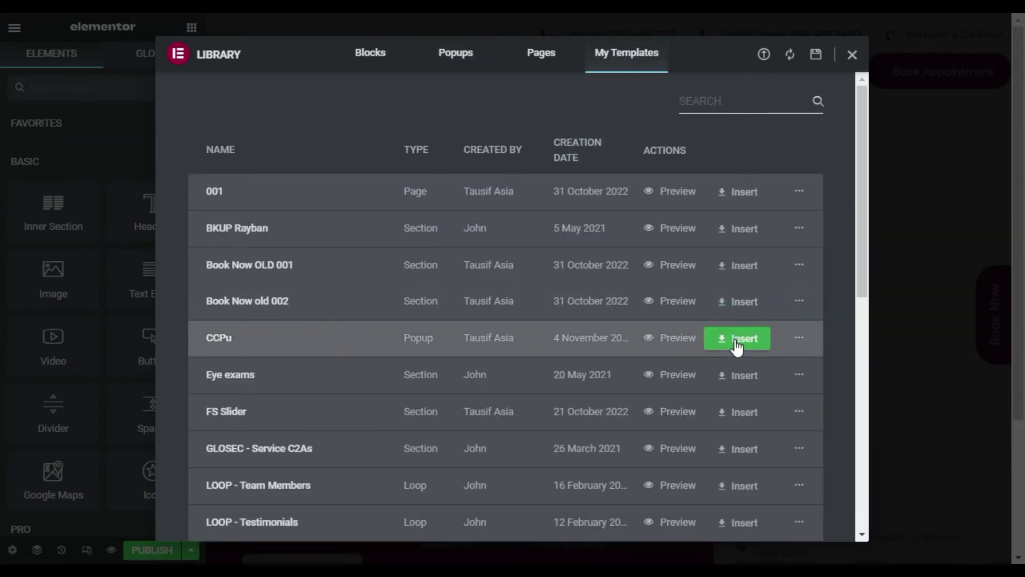
pyautogui.click(737, 342)
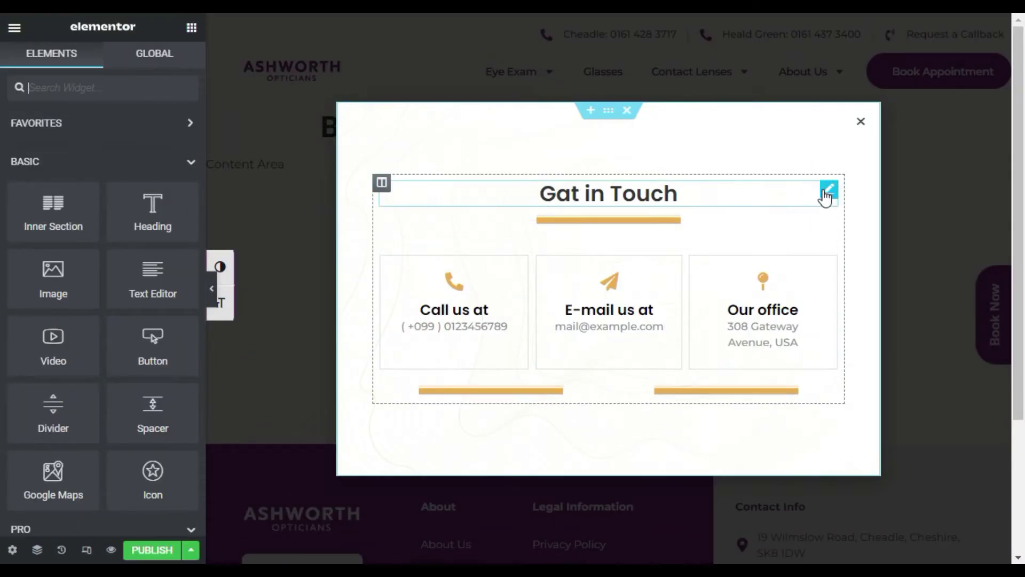
# - Correct the popup heading title from 'Gat in Touch' to 'Get in Touch'
pyautogui.click(827, 191)
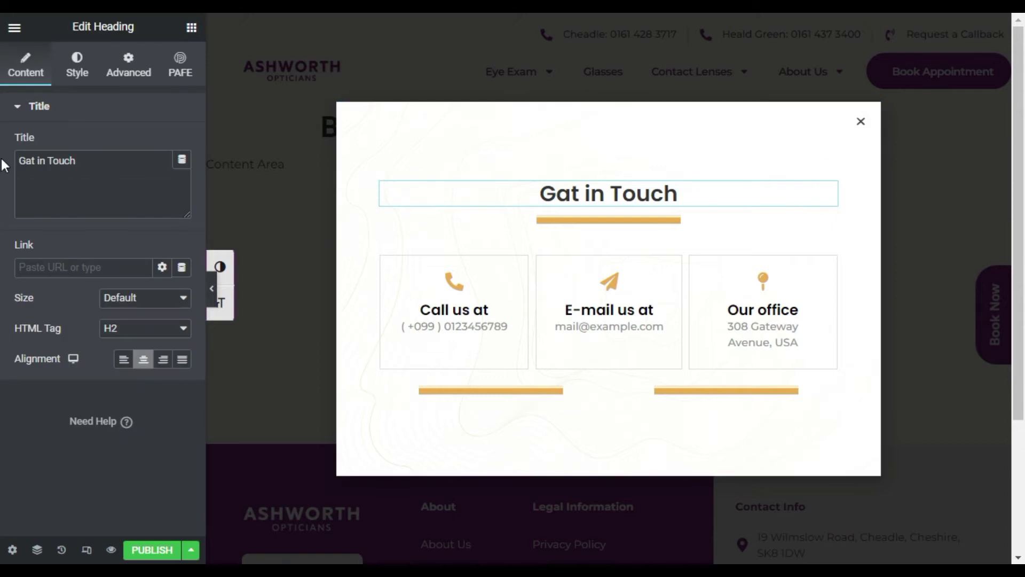
pyautogui.moveTo(25, 159); pyautogui.dragTo(31, 160)
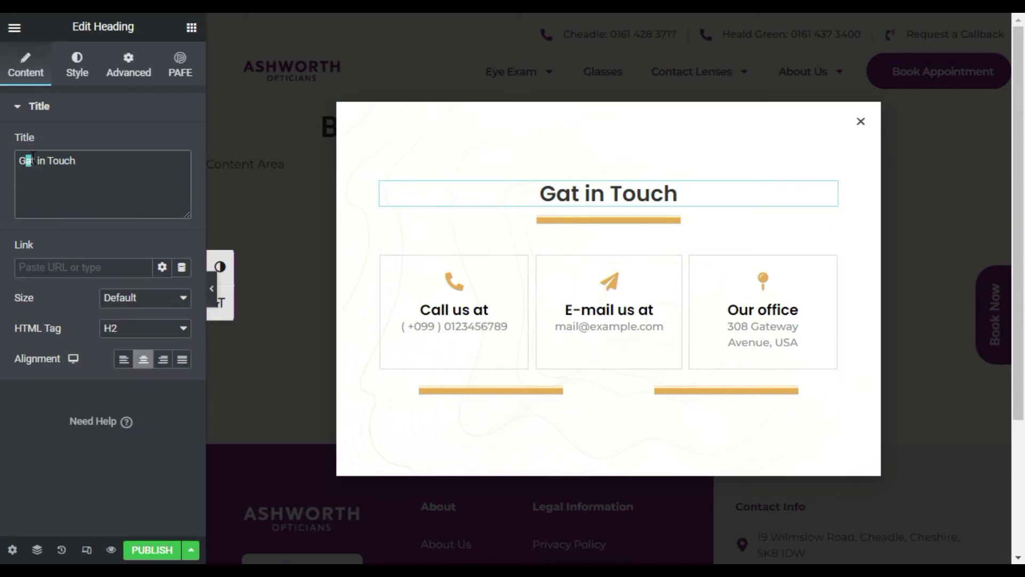
pyautogui.write('e')
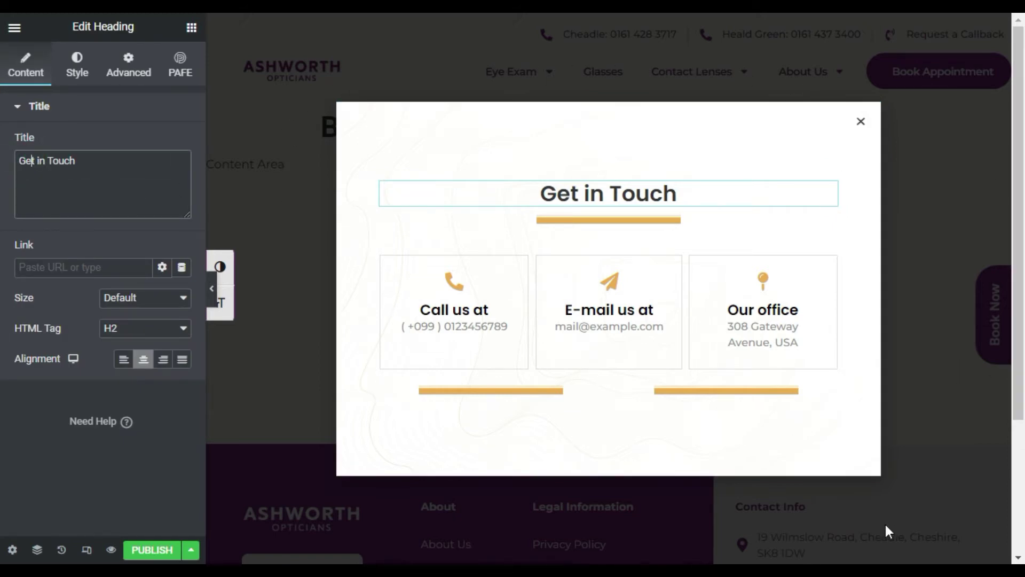
pyautogui.click(191, 28)
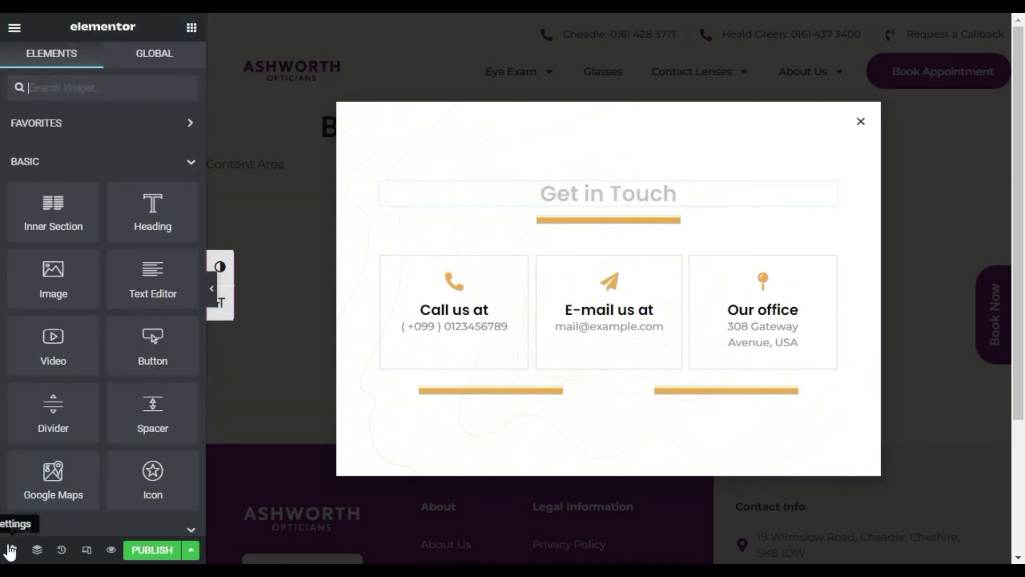
# - In Popup Settings, set Entrance Animation to Fade In and Exit Animation to Fade Out
pyautogui.click(12, 549)
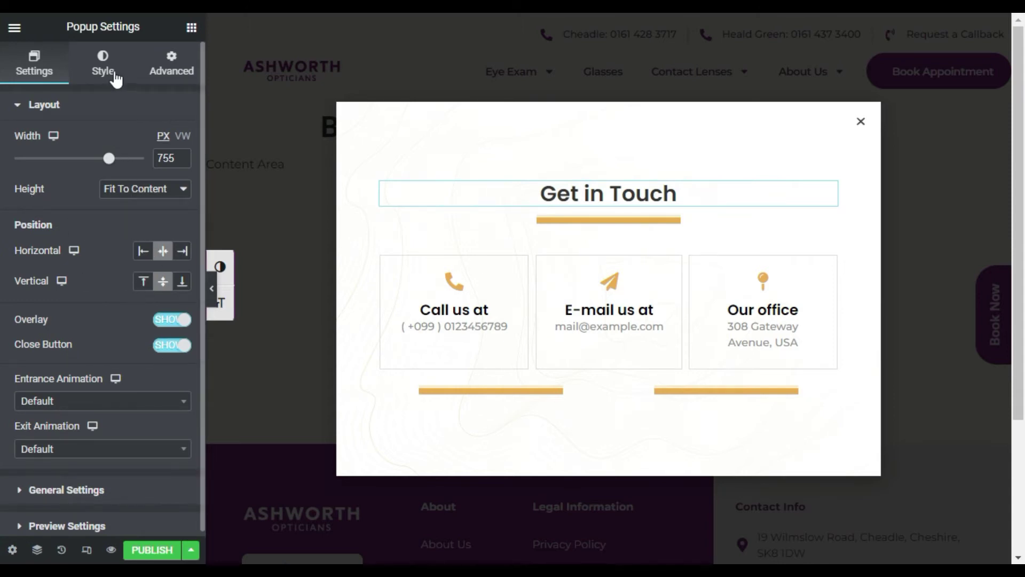
pyautogui.scroll(-1, 55, 439)
pyautogui.click(110, 394)
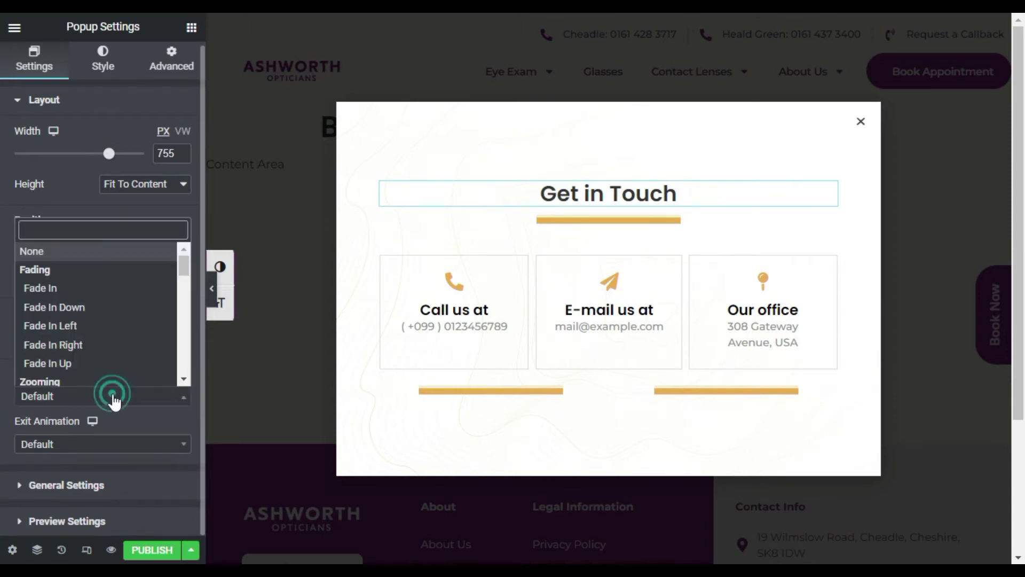
pyautogui.click(92, 286)
pyautogui.scroll(-1, 96, 421)
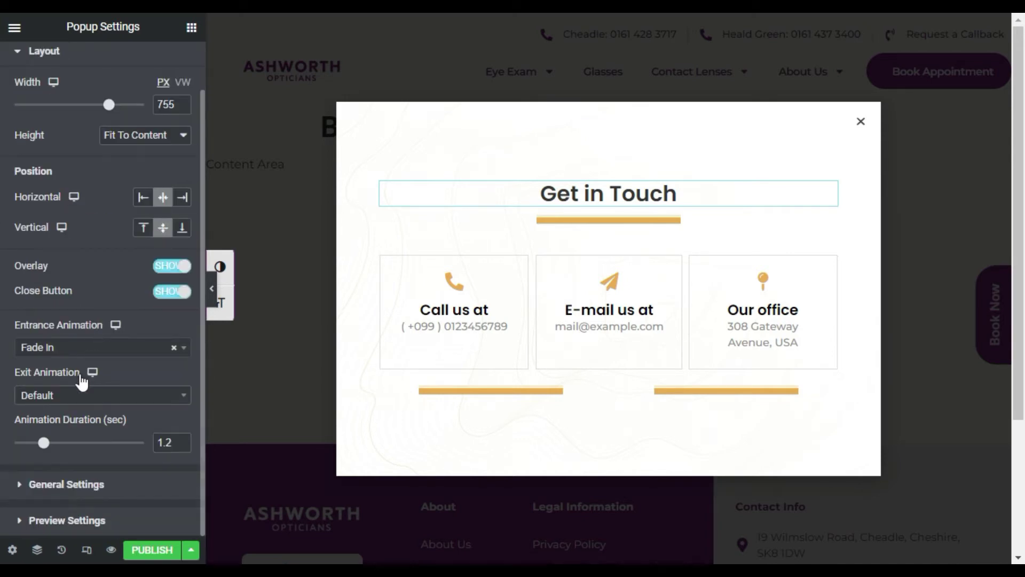
pyautogui.click(75, 398)
pyautogui.click(81, 287)
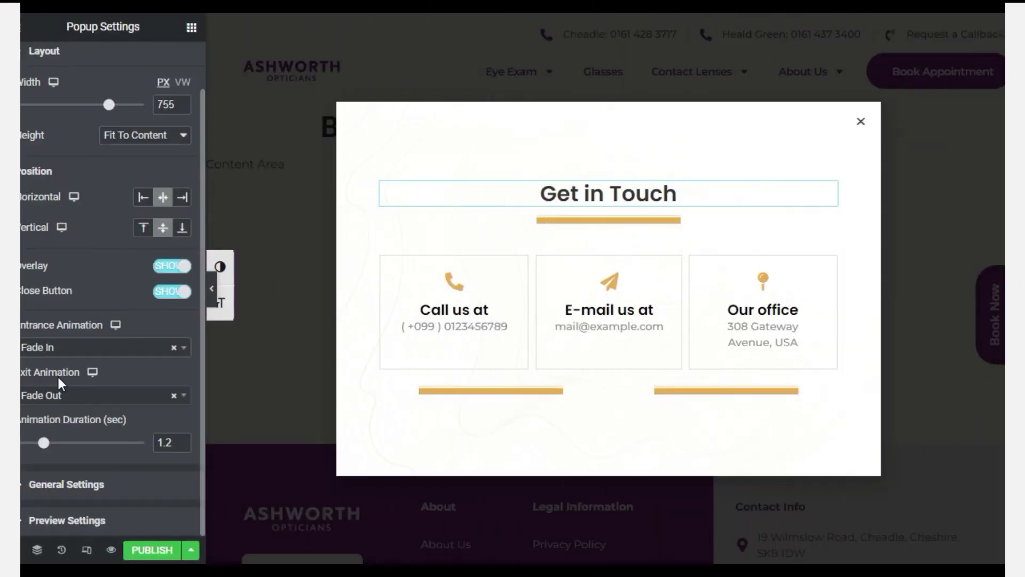
pyautogui.scroll(1, 59, 177)
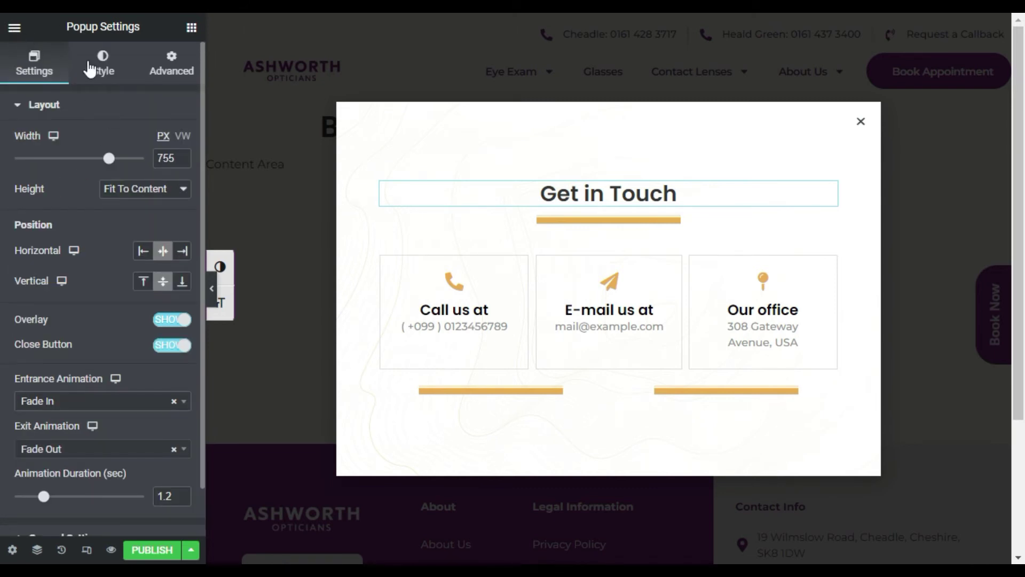
# - Give the popup a Classic background colour with alpha set to 0 (fully transparent)
pyautogui.click(95, 68)
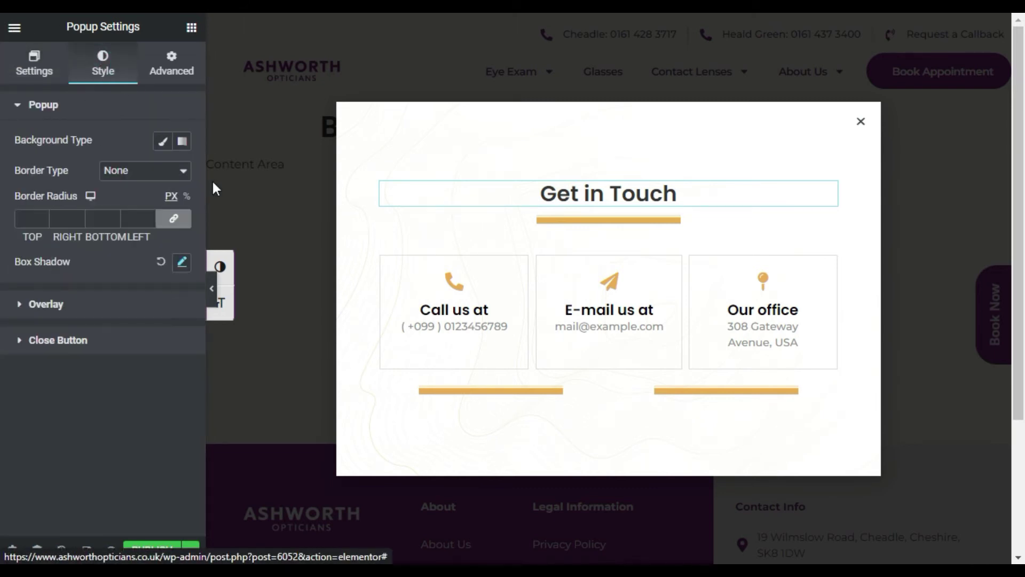
pyautogui.click(162, 144)
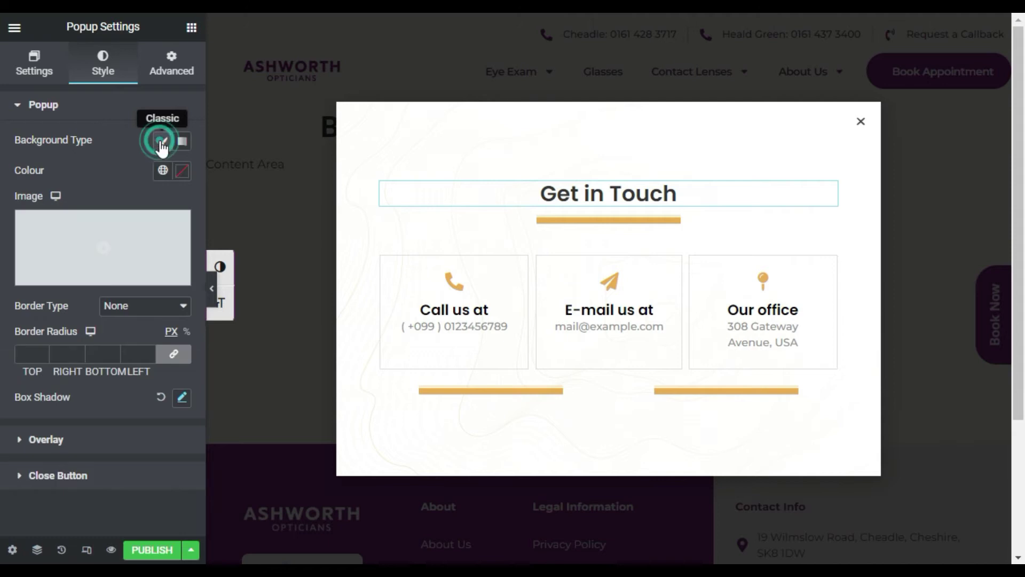
pyautogui.click(182, 171)
pyautogui.moveTo(190, 373); pyautogui.dragTo(104, 375)
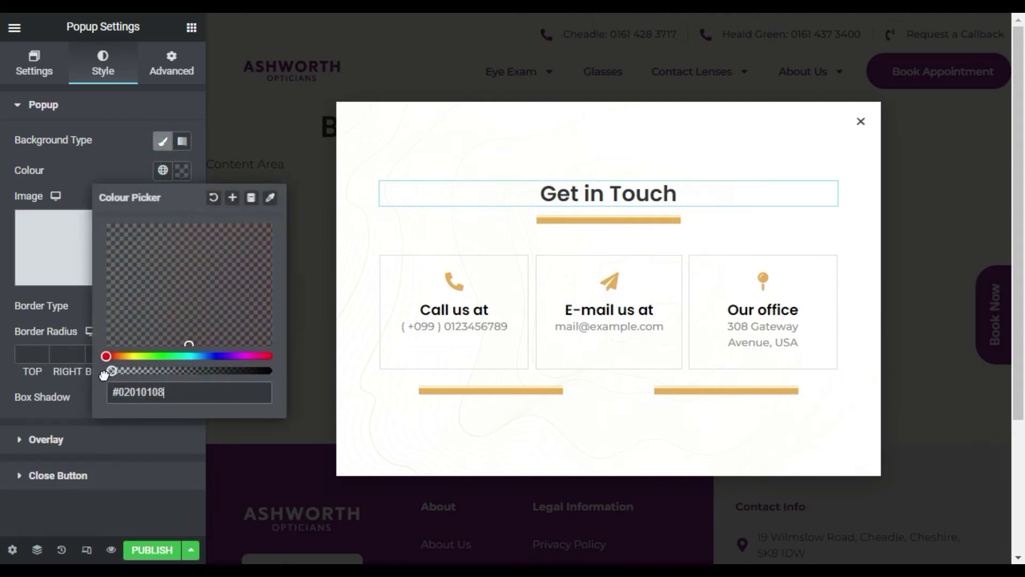
pyautogui.click(81, 152)
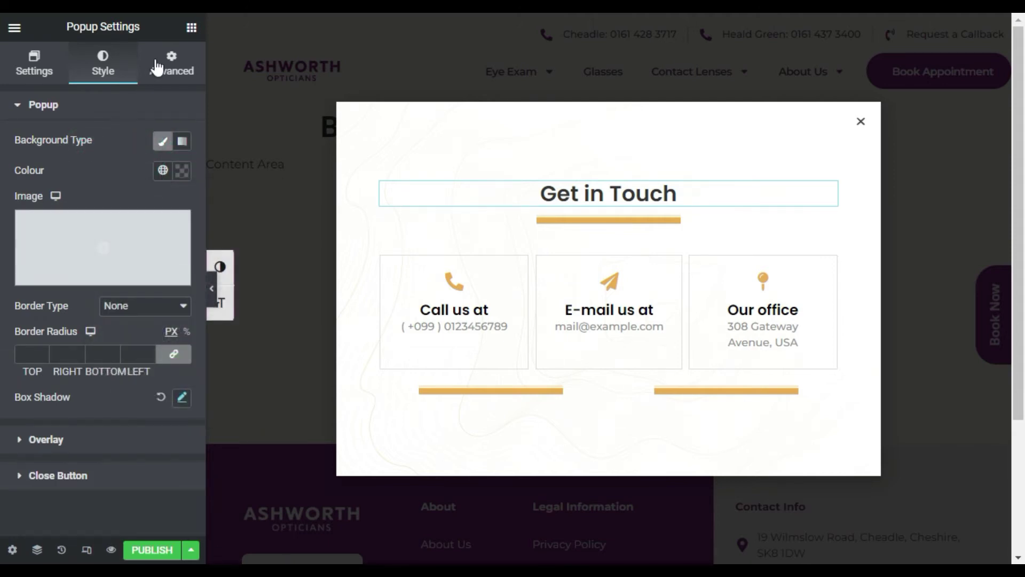
# - Paste the custom CSS rule selector{backdrop-filter: blur(40px)} into the popup's Advanced settings
pyautogui.click(155, 67)
pyautogui.scroll(-2, 96, 374)
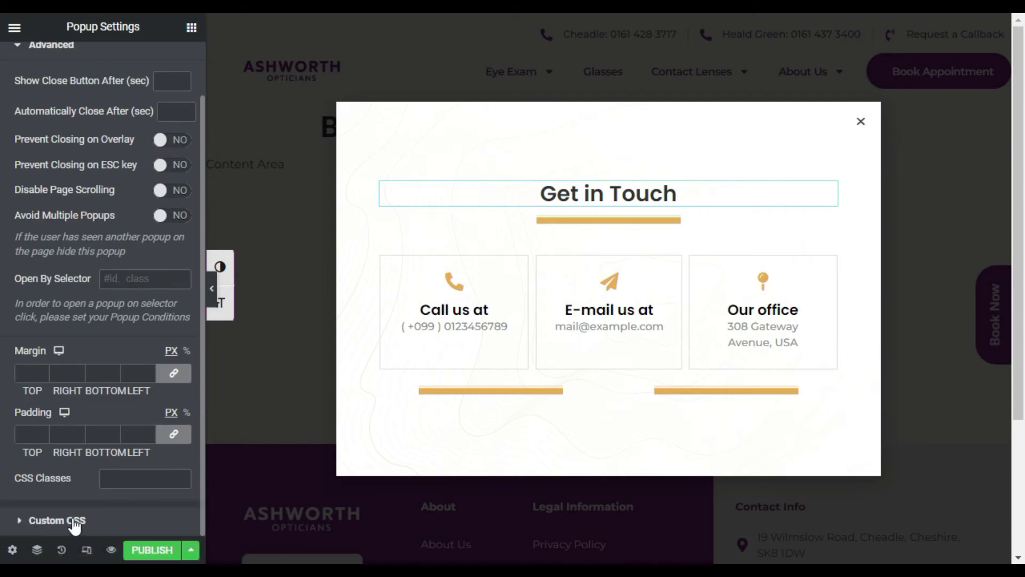
pyautogui.click(72, 520)
pyautogui.click(78, 246)
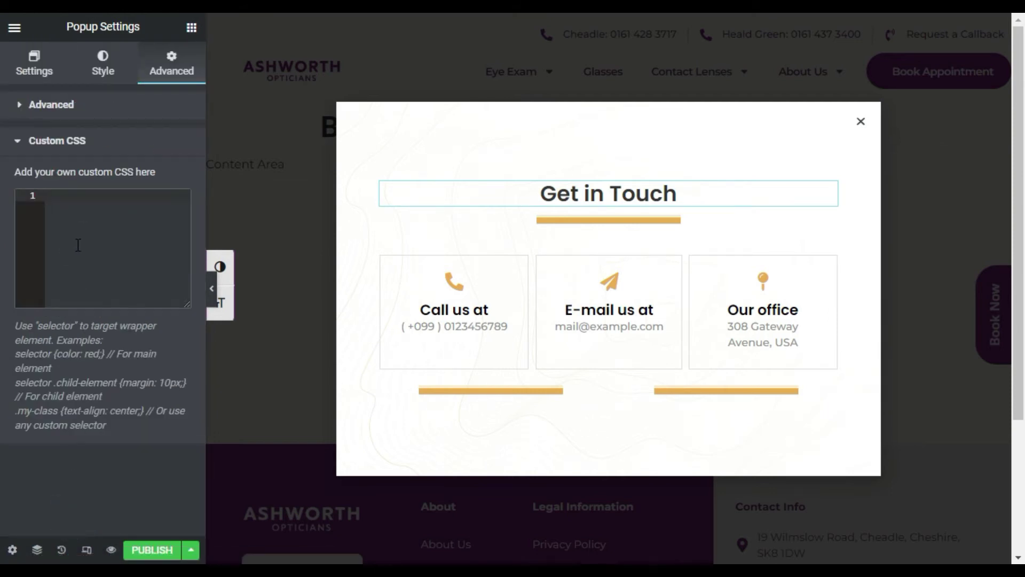
pyautogui.write('selector{     backdrop-filter: blur(40px) }')
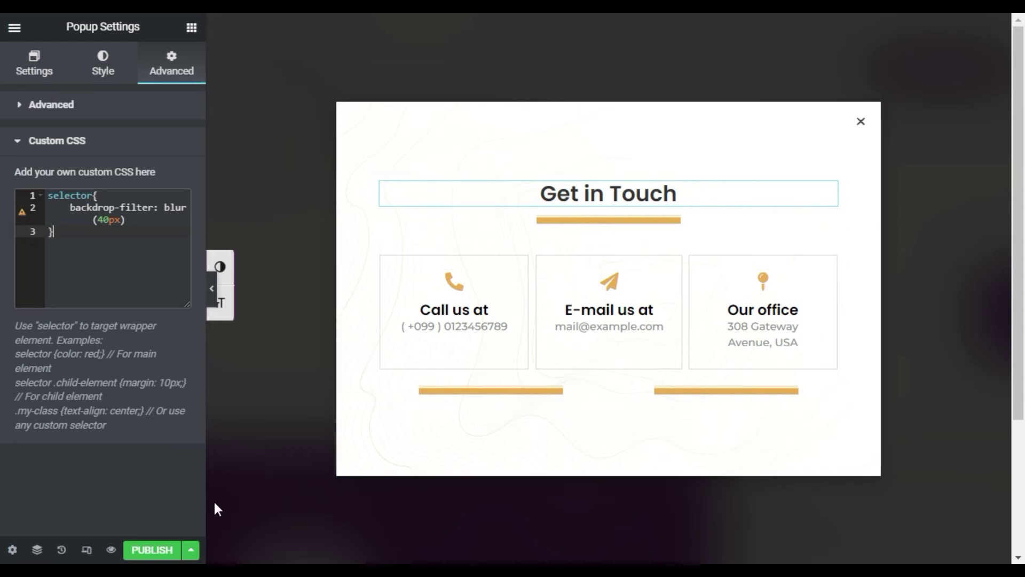
# - Publish the Blured Popup with no display conditions, saving the publish settings
pyautogui.click(155, 549)
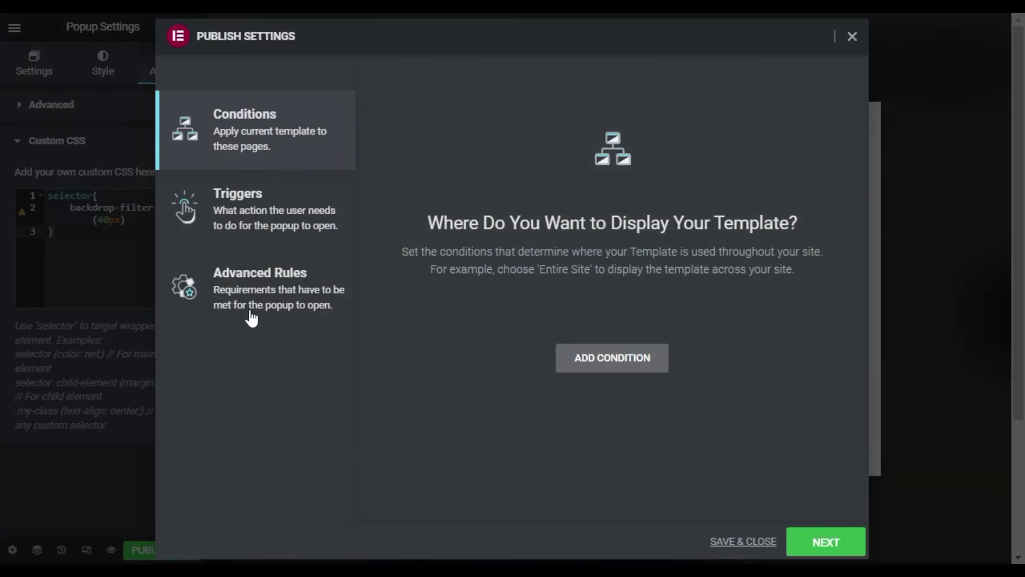
pyautogui.click(273, 308)
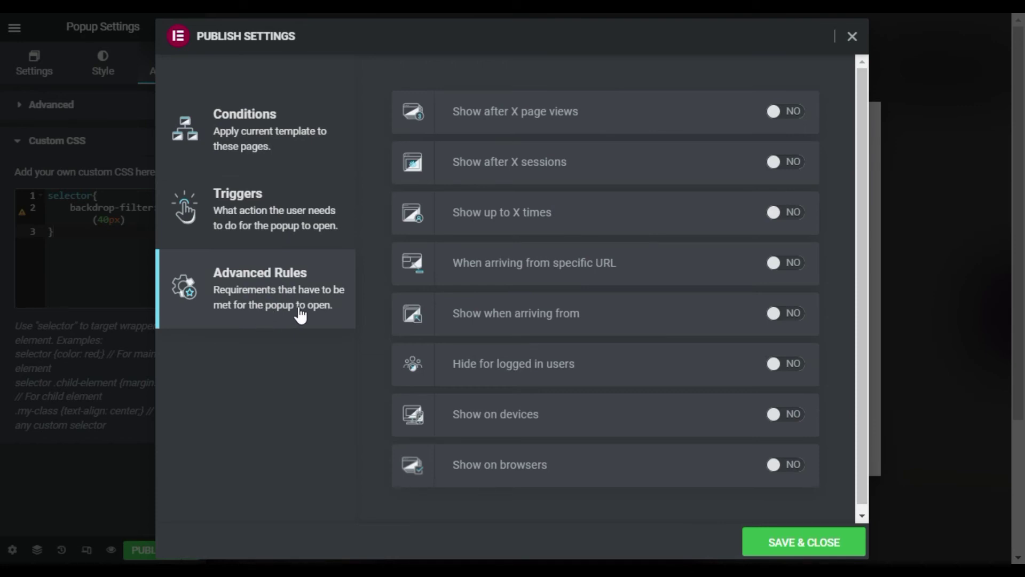
pyautogui.click(803, 550)
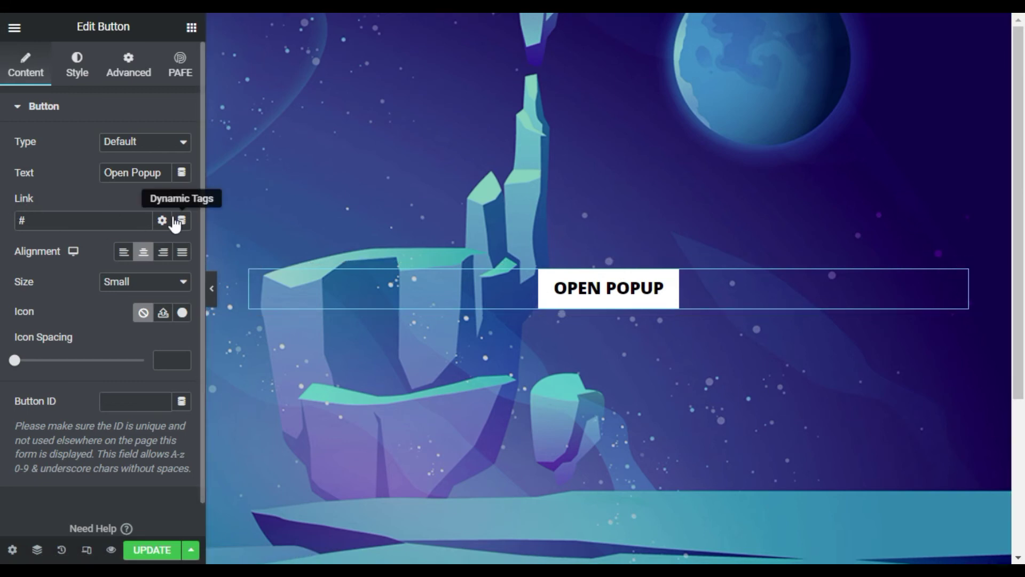
# - Set the OPEN POPUP button's link to the Popup dynamic tag opening 'Blured Popup'
pyautogui.click(182, 221)
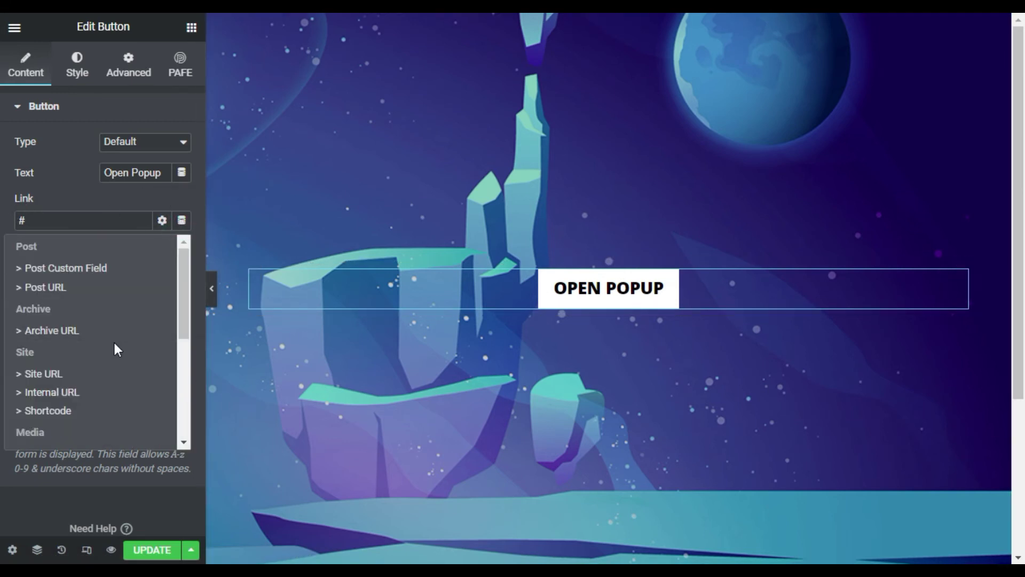
pyautogui.scroll(-2, 113, 341)
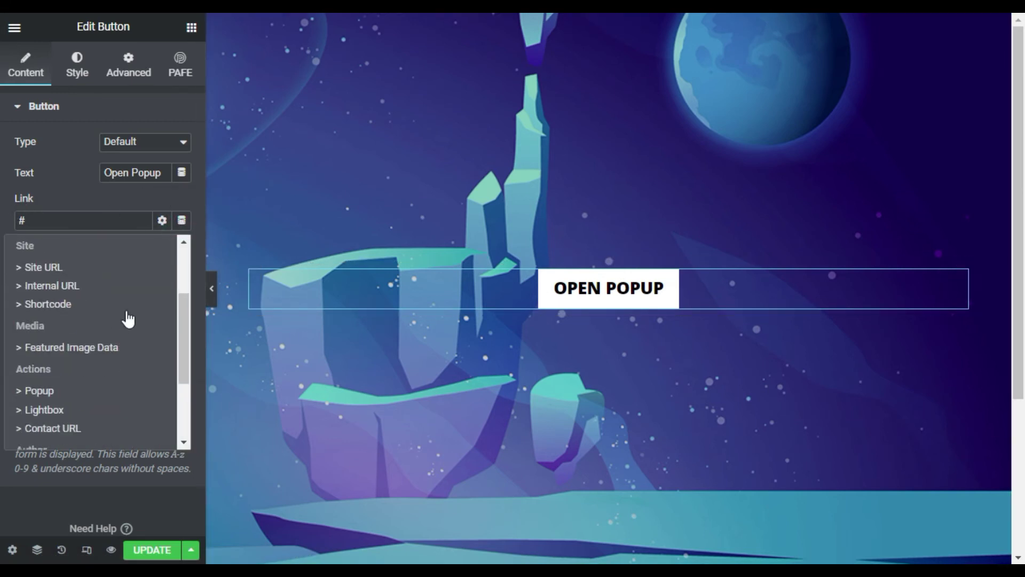
pyautogui.click(110, 393)
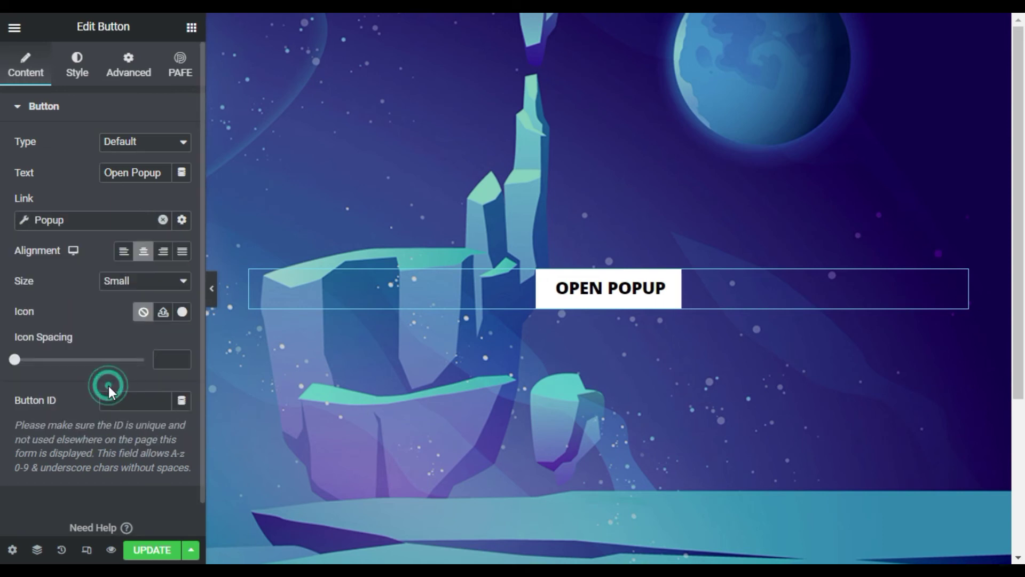
pyautogui.click(21, 224)
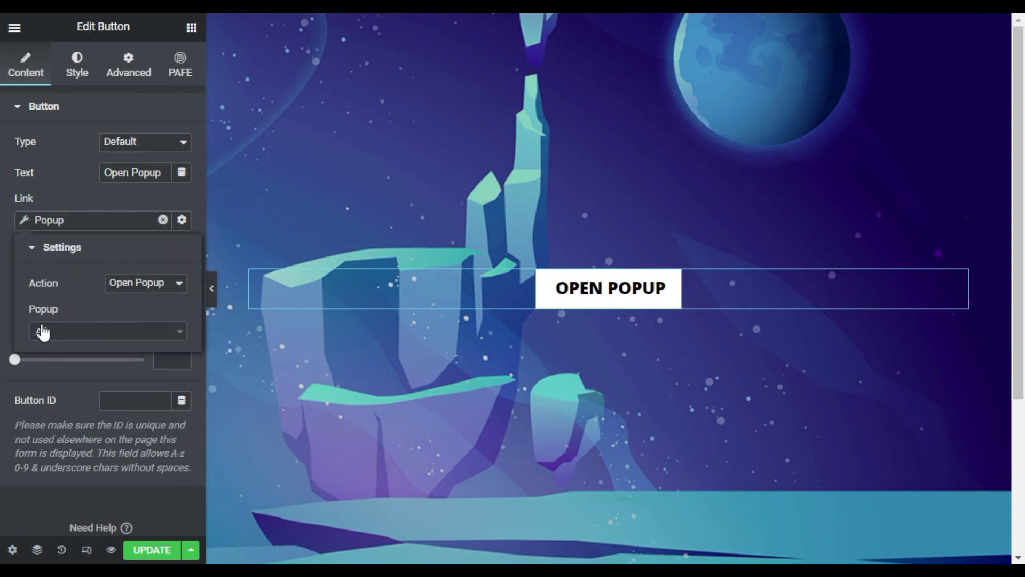
pyautogui.click(86, 332)
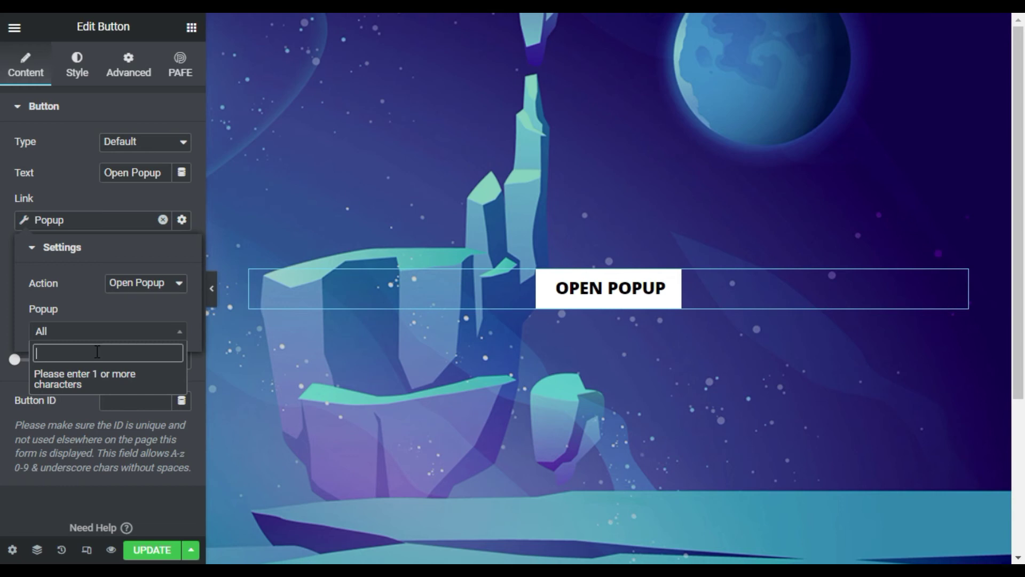
pyautogui.write('blur')
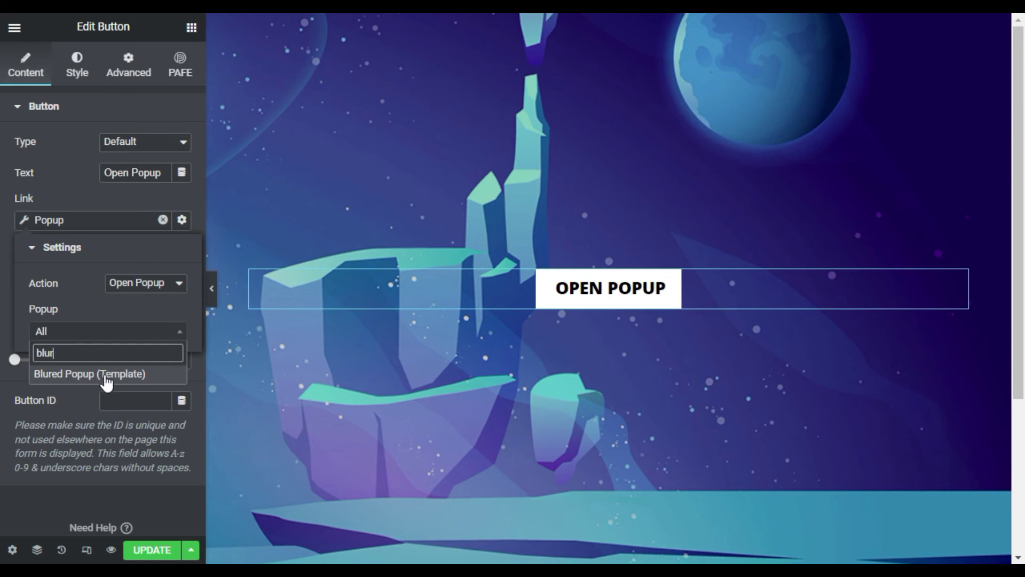
pyautogui.click(105, 374)
pyautogui.click(103, 370)
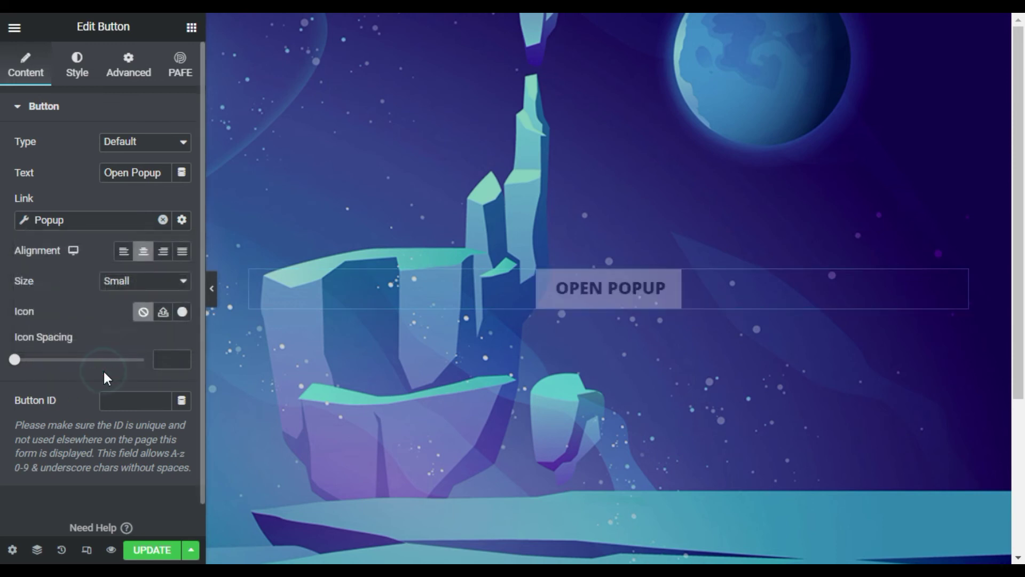
# - Update the page, then click Open Popup on the live site to test the blurred popup
pyautogui.click(154, 551)
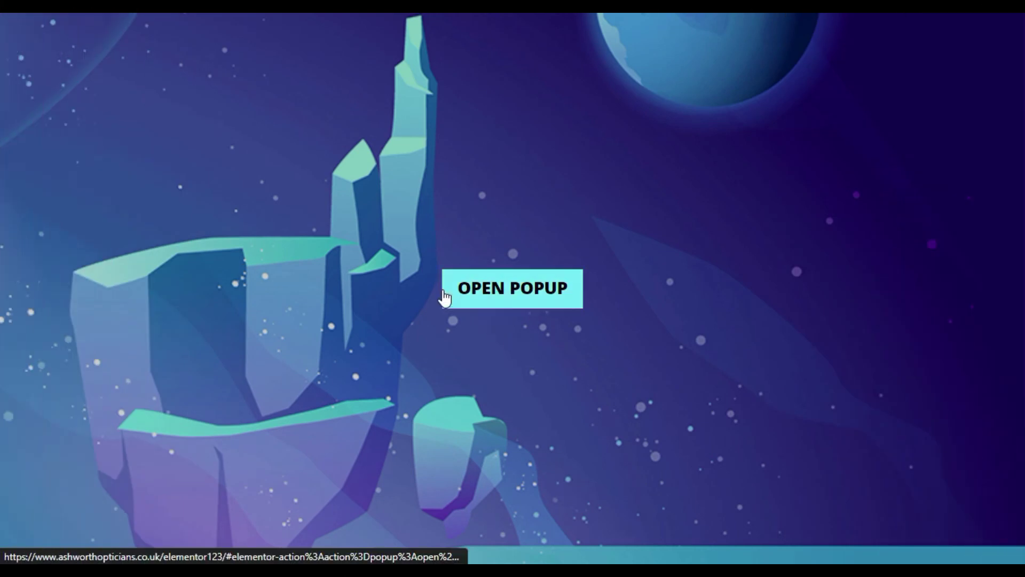
pyautogui.click(518, 307)
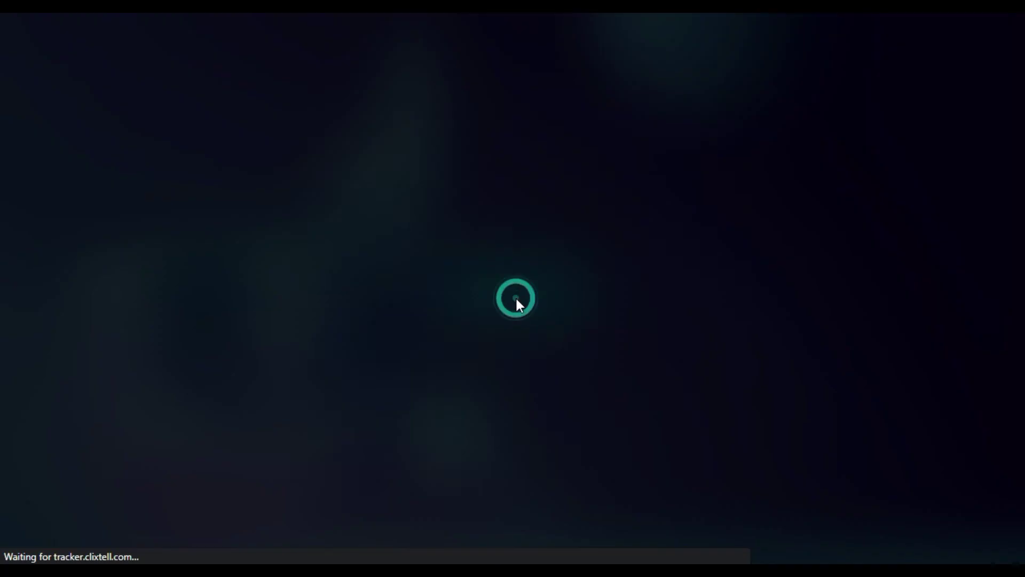